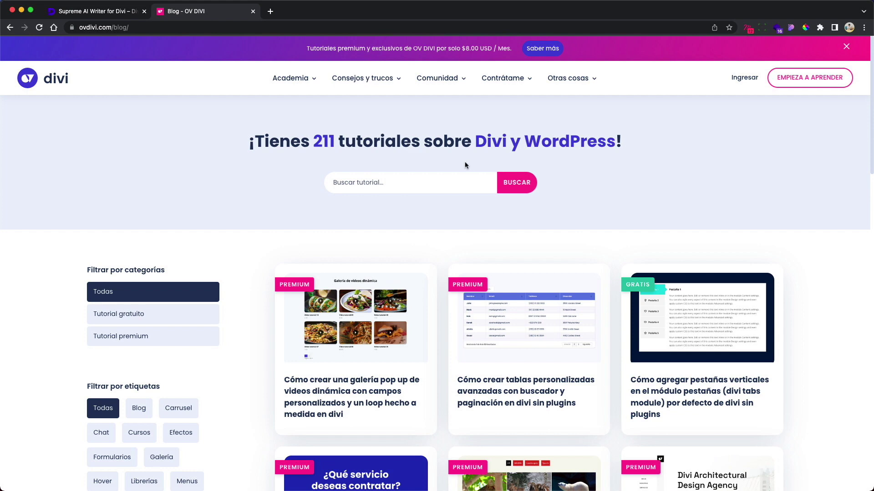
- Open the exclusive tutorials subscription page from the OV DIVI blog banner
{"action": "left_click", "coordinate": [543, 48]}
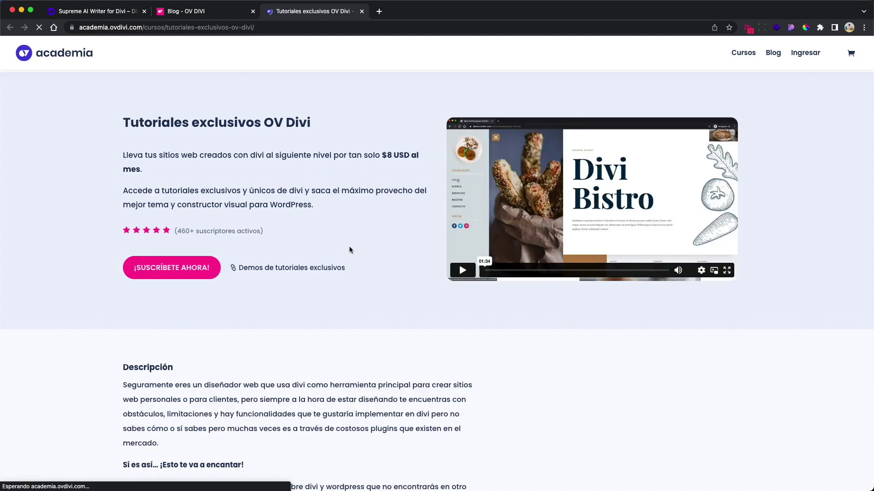
- View the monthly and annual subscription plans, then close the plans window
{"action": "left_click", "coordinate": [194, 271]}
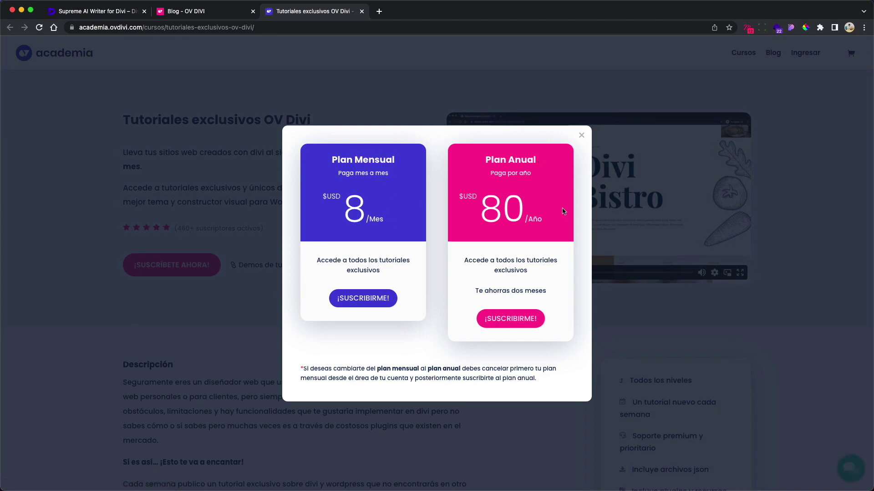
{"action": "left_click", "coordinate": [581, 135]}
{"action": "scroll", "coordinate": [397, 245], "scroll_direction": "down", "scroll_amount": 8}
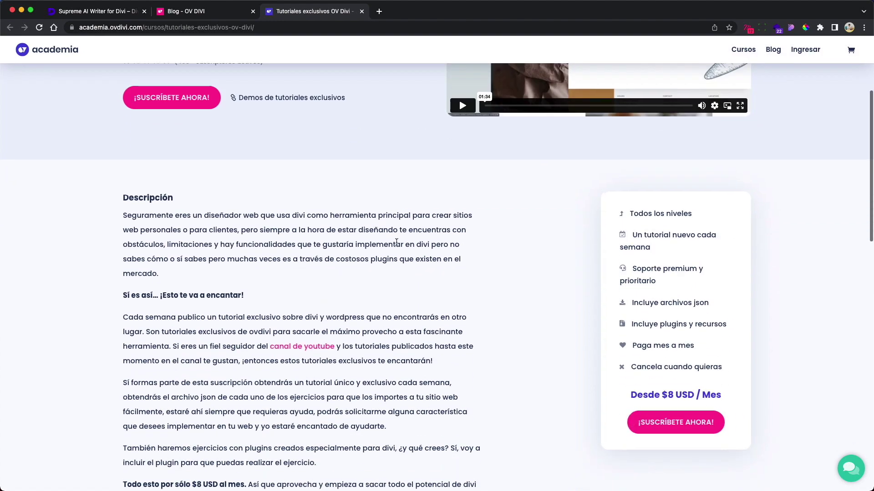
{"action": "scroll", "coordinate": [397, 246], "scroll_direction": "up", "scroll_amount": 6}
- Return to the OV DIVI blog and browse the tutorials listing
{"action": "left_click", "coordinate": [223, 16]}
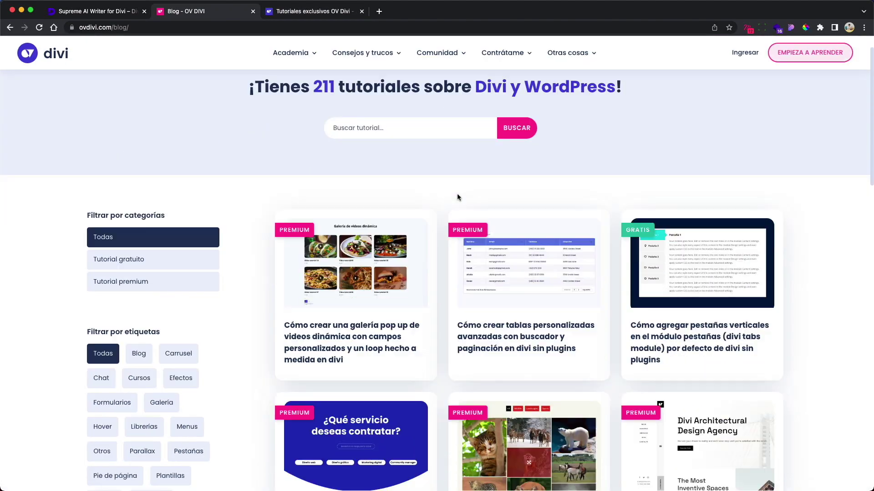
{"action": "scroll", "coordinate": [457, 193], "scroll_direction": "down", "scroll_amount": 6}
{"action": "scroll", "coordinate": [444, 196], "scroll_direction": "up", "scroll_amount": 4}
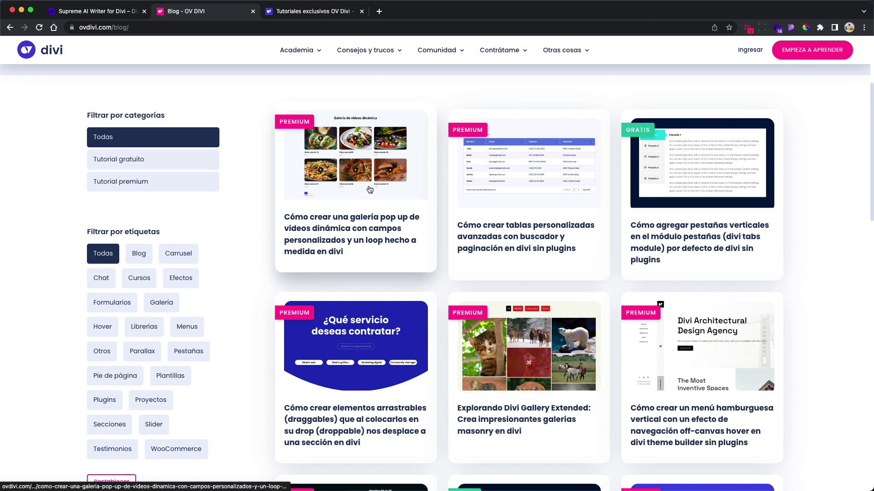
{"action": "scroll", "coordinate": [386, 195], "scroll_direction": "up", "scroll_amount": 5}
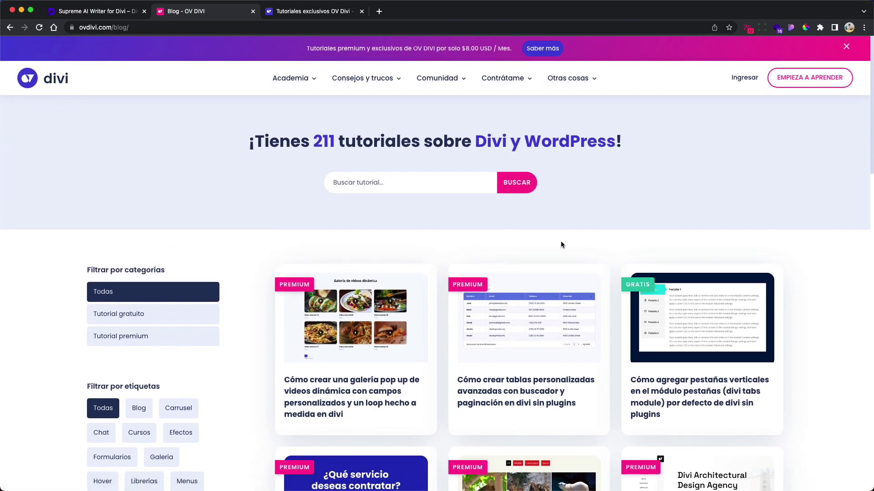
{"action": "scroll", "coordinate": [545, 233], "scroll_direction": "down", "scroll_amount": 5}
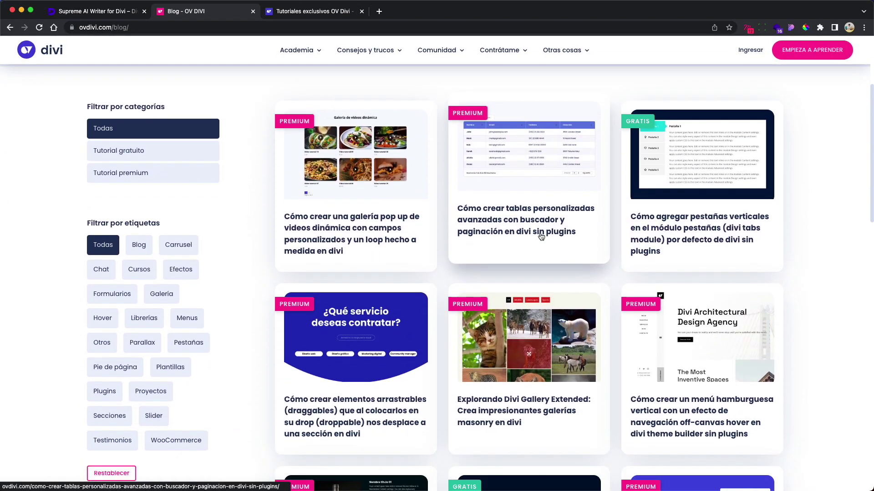
{"action": "scroll", "coordinate": [520, 210], "scroll_direction": "down", "scroll_amount": 10}
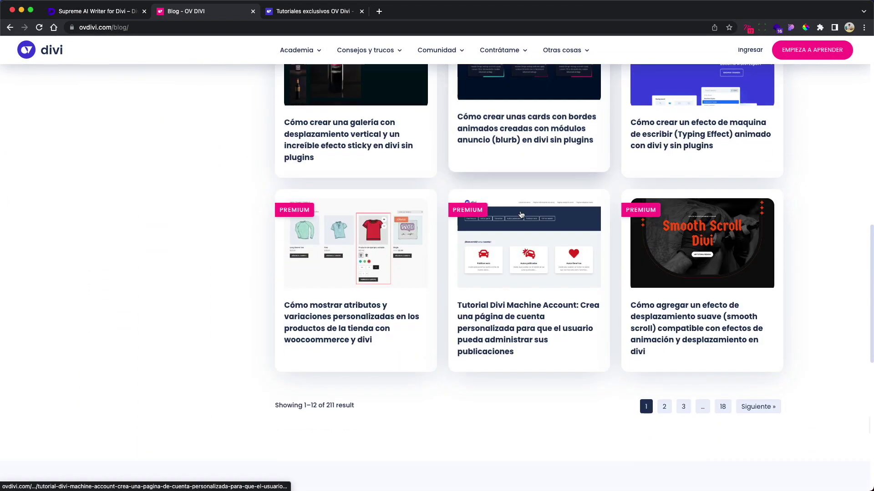
{"action": "scroll", "coordinate": [520, 214], "scroll_direction": "up", "scroll_amount": 15}
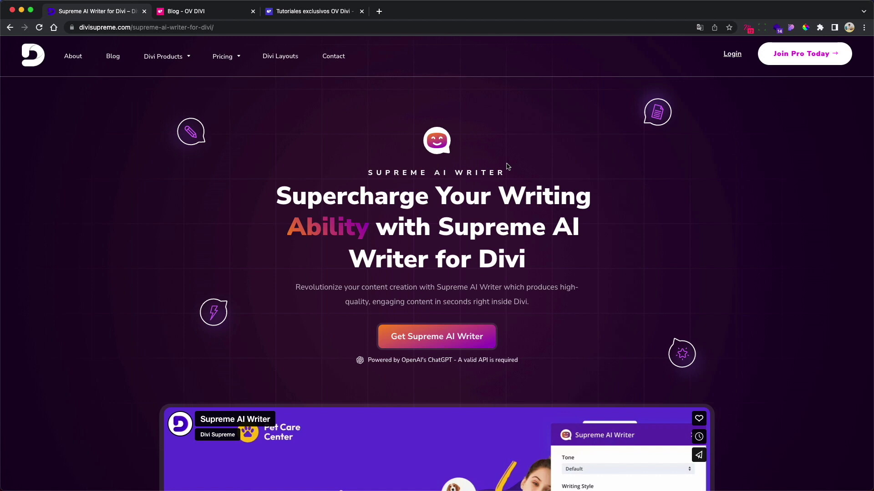
- Scroll the Supreme AI Writer page down to the demo video and back up
{"action": "scroll", "coordinate": [512, 172], "scroll_direction": "down", "scroll_amount": 6}
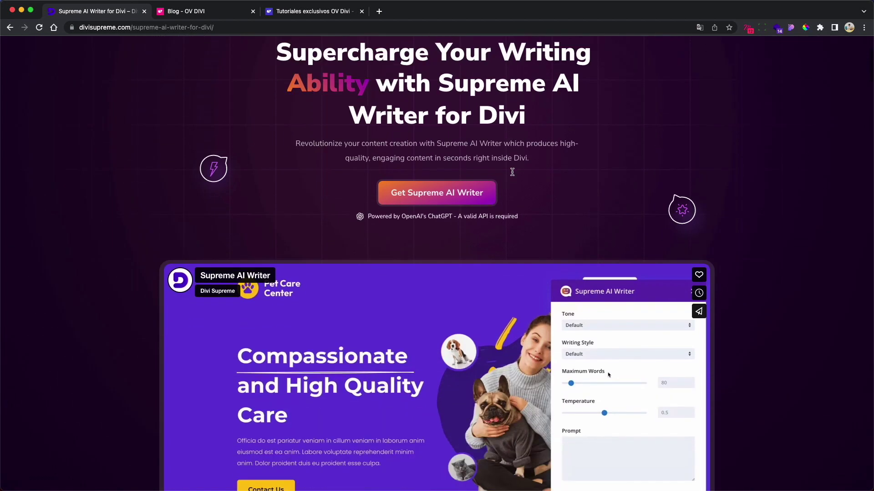
{"action": "scroll", "coordinate": [664, 307], "scroll_direction": "up", "scroll_amount": 7}
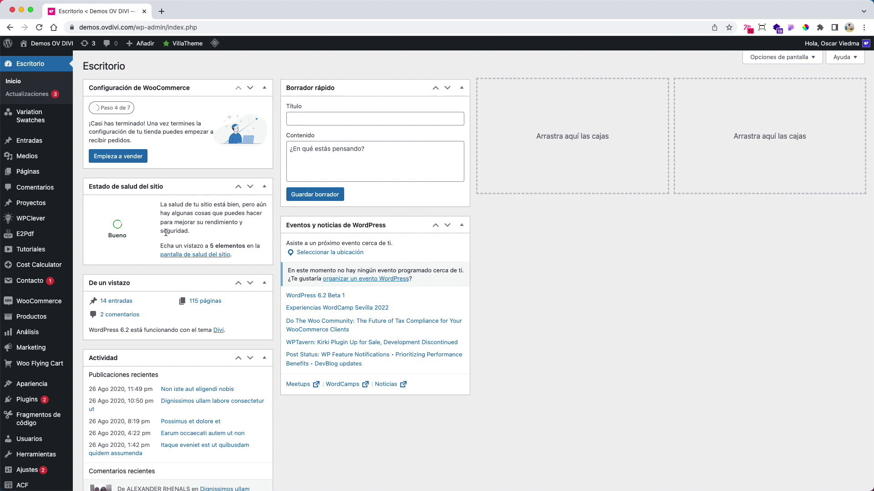
- Upload supreme-ai-writer.zip through Plugins > Añadir nuevo > Subir plugin, install it and activate it
{"action": "scroll", "coordinate": [37, 273], "scroll_direction": "down", "scroll_amount": 3}
{"action": "mouse_move", "coordinate": [37, 334]}
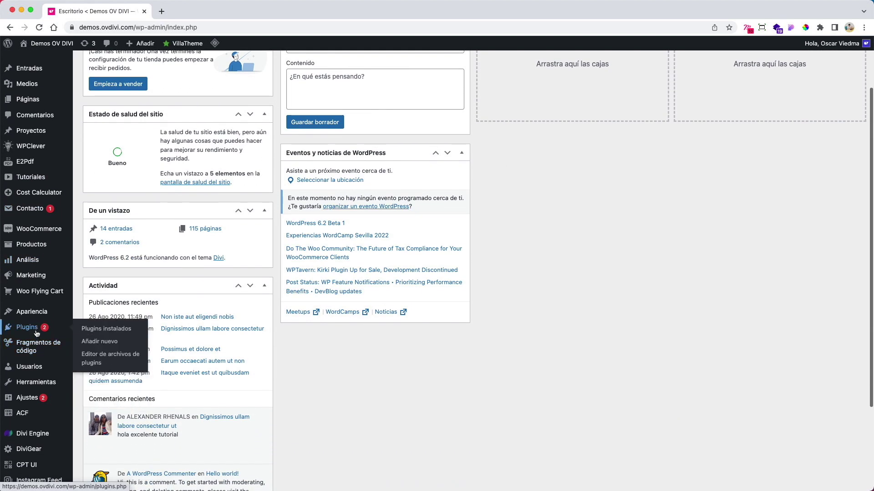
{"action": "left_click", "coordinate": [95, 343]}
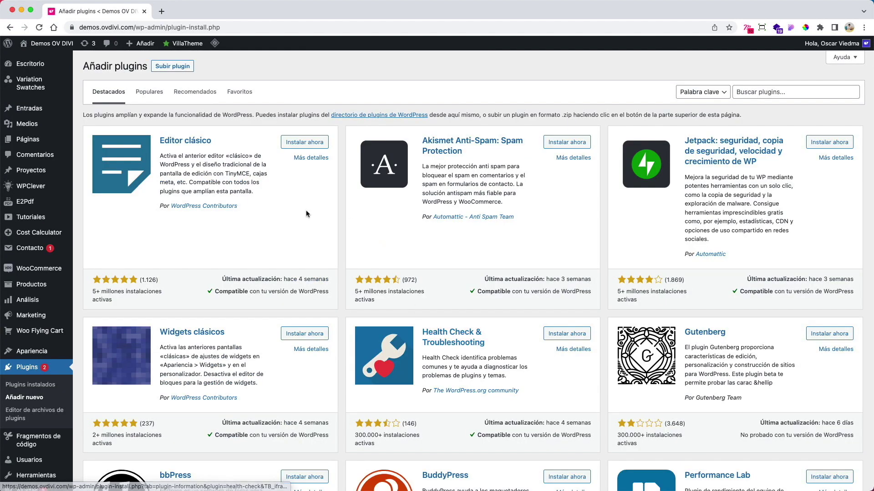
{"action": "left_click", "coordinate": [188, 68]}
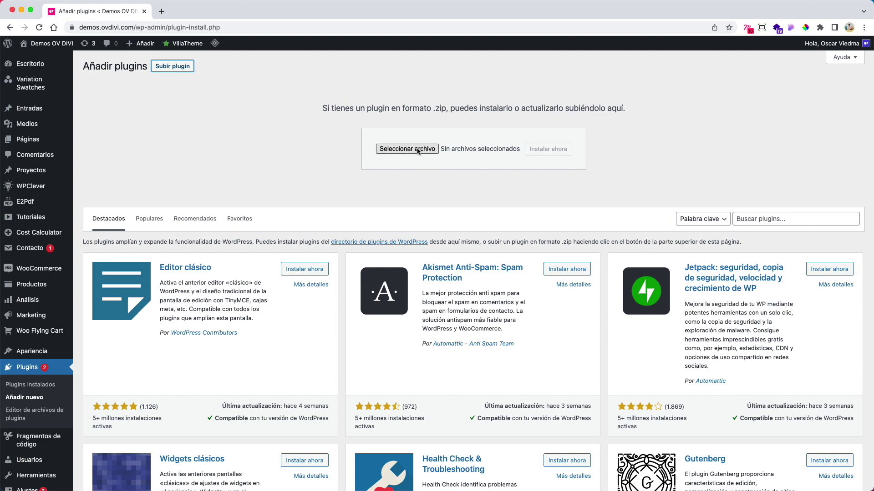
{"action": "mouse_move", "coordinate": [576, 488]}
{"action": "left_click", "coordinate": [624, 471]}
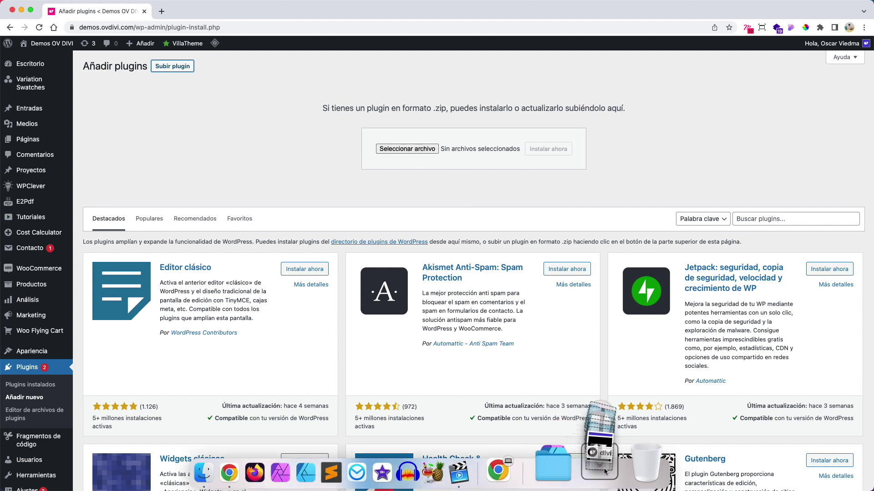
{"action": "left_click_drag", "start_coordinate": [611, 431], "coordinate": [410, 149]}
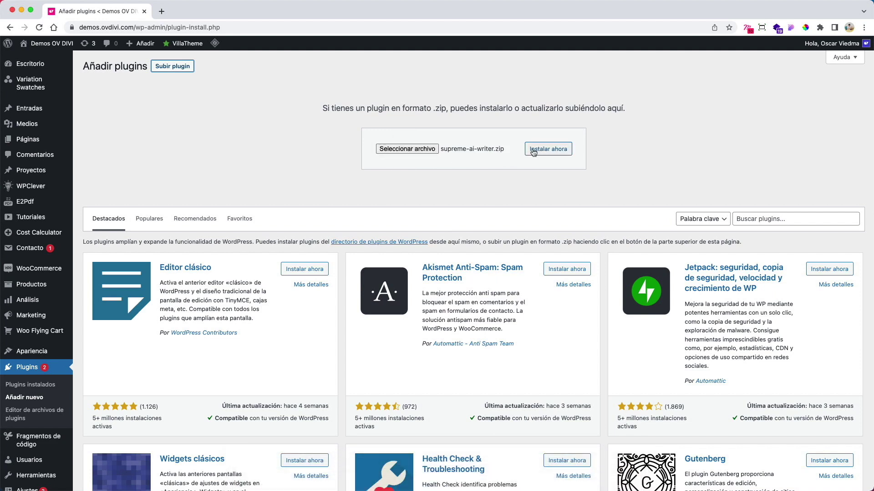
{"action": "left_click", "coordinate": [533, 152]}
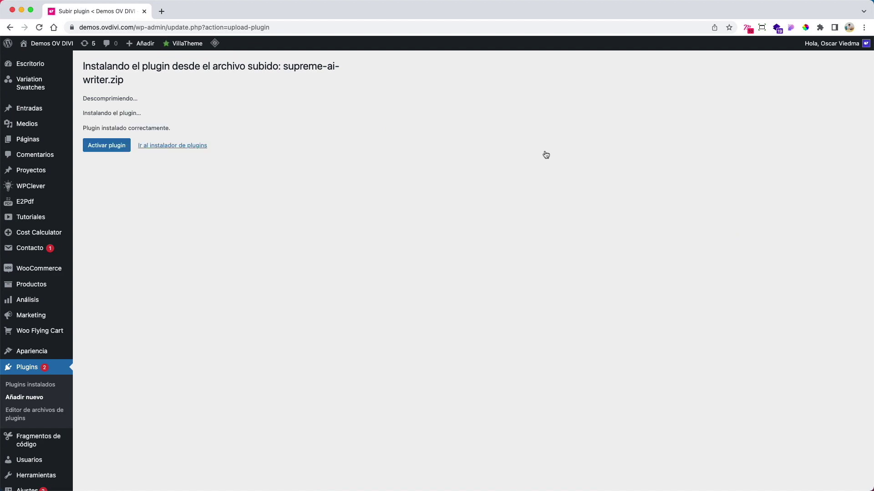
{"action": "left_click", "coordinate": [107, 149]}
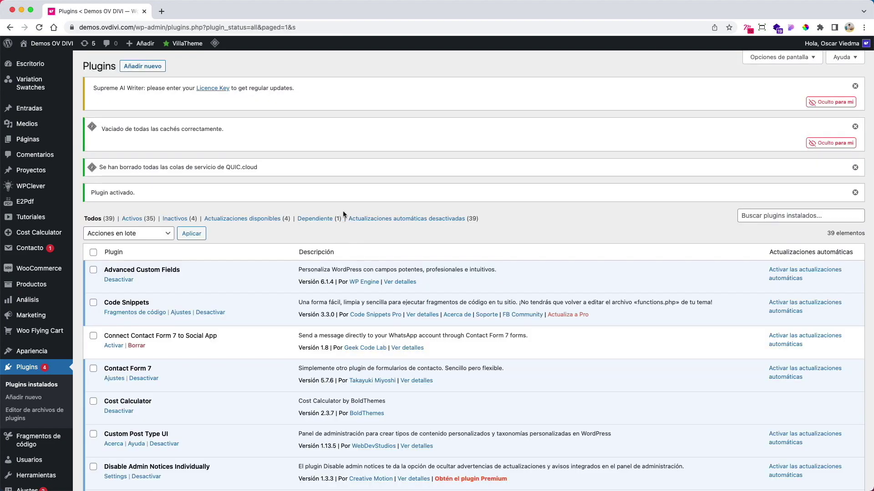
- Open the Supreme AI Writer settings and follow its OpenAI link to the API keys page
{"action": "scroll", "coordinate": [342, 211], "scroll_direction": "down", "scroll_amount": 10}
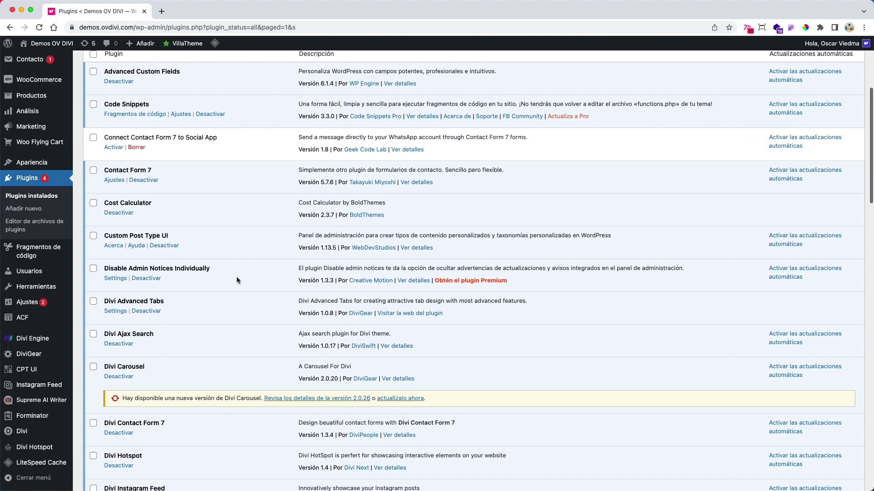
{"action": "scroll", "coordinate": [237, 280], "scroll_direction": "down", "scroll_amount": 2}
{"action": "mouse_move", "coordinate": [47, 405]}
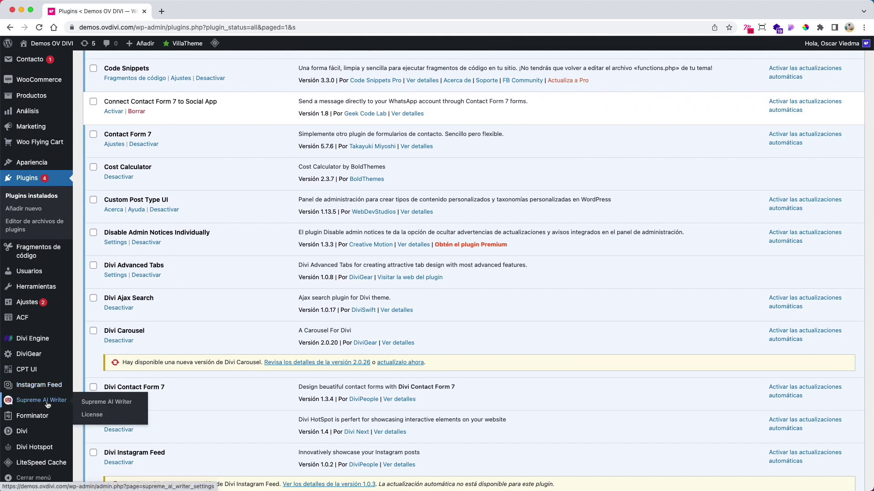
{"action": "left_click", "coordinate": [47, 405]}
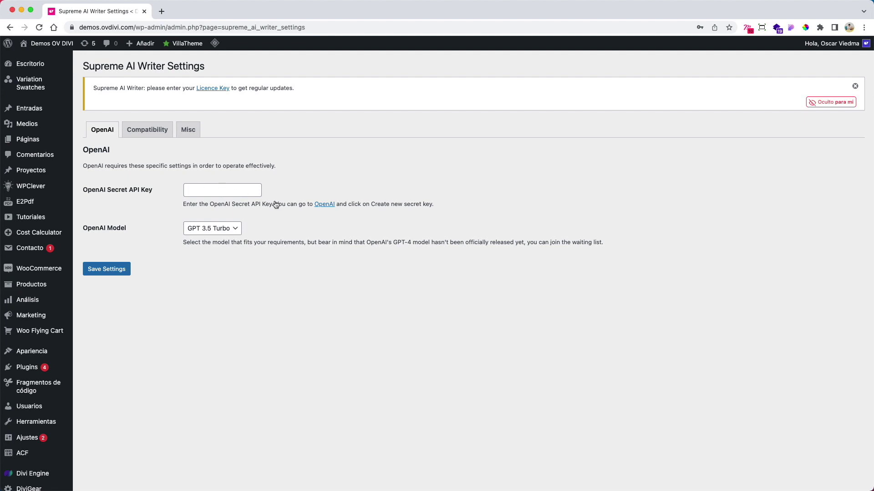
{"action": "left_click", "coordinate": [323, 205]}
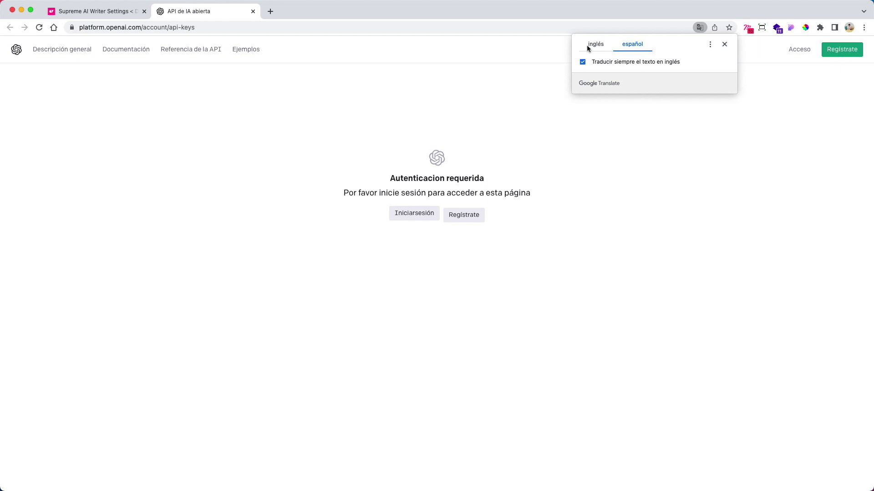
{"action": "left_click", "coordinate": [592, 44]}
- Dismiss the translation prompt and start creating a new OpenAI account
{"action": "left_click", "coordinate": [296, 119]}
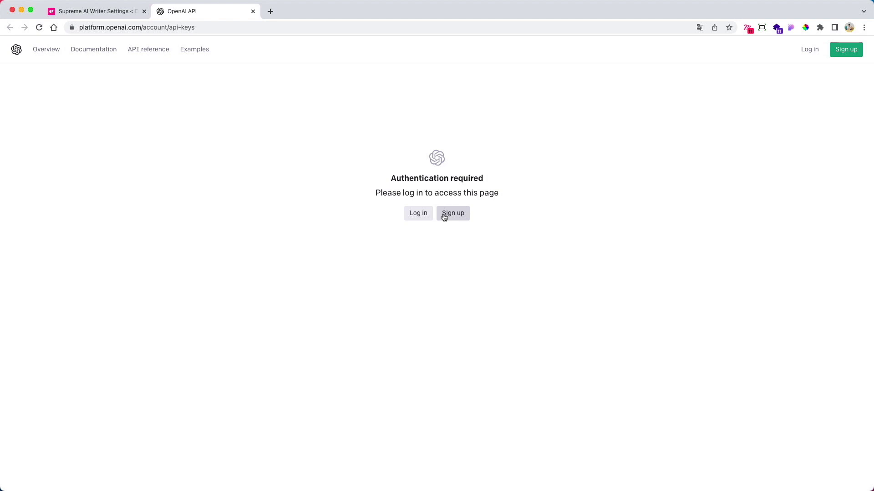
{"action": "left_click", "coordinate": [446, 216]}
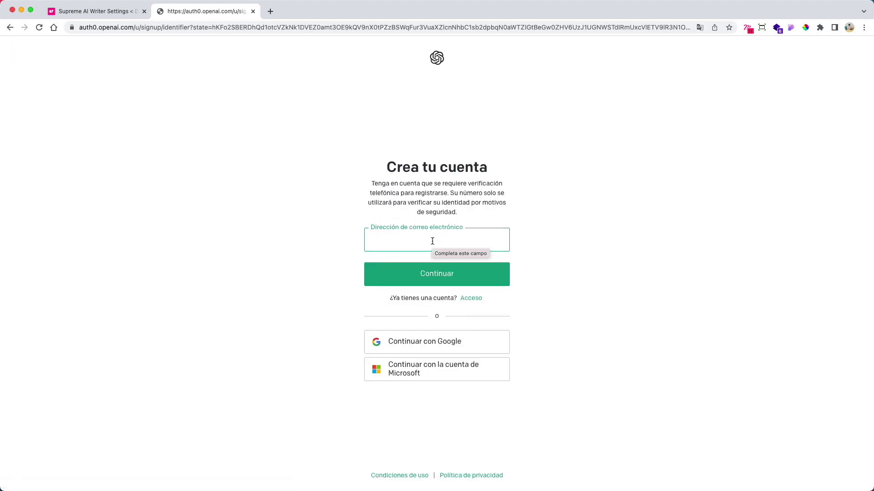
- Sign up for OpenAI using the saved email address and a new account password
{"action": "type", "text": "hola"}
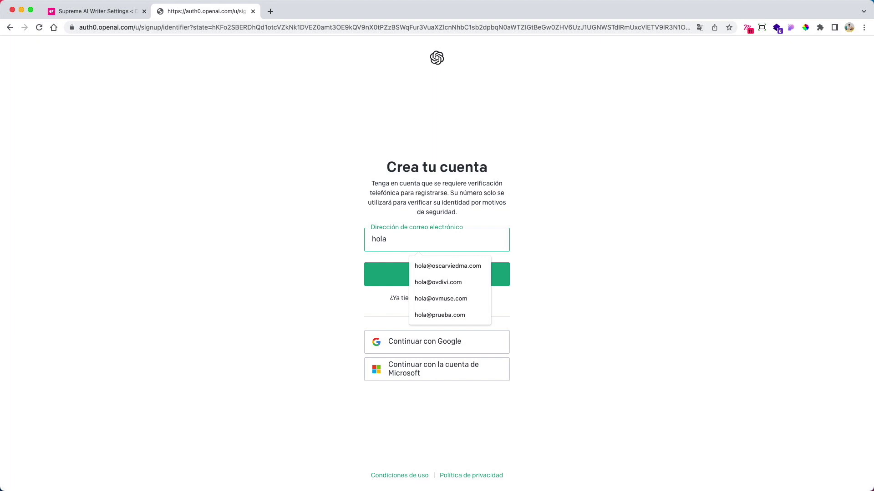
{"action": "key", "text": "Down"}
{"action": "key", "text": "Down"}
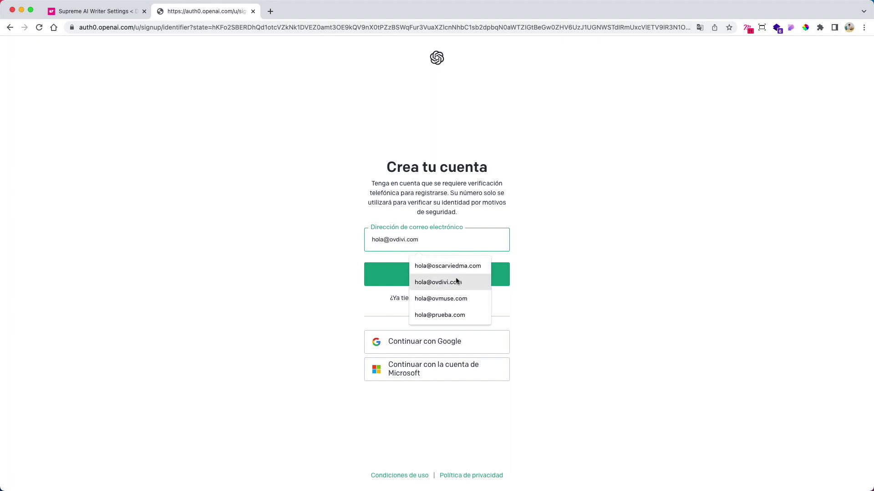
{"action": "left_click", "coordinate": [457, 281]}
{"action": "left_click", "coordinate": [530, 267]}
{"action": "left_click", "coordinate": [484, 279]}
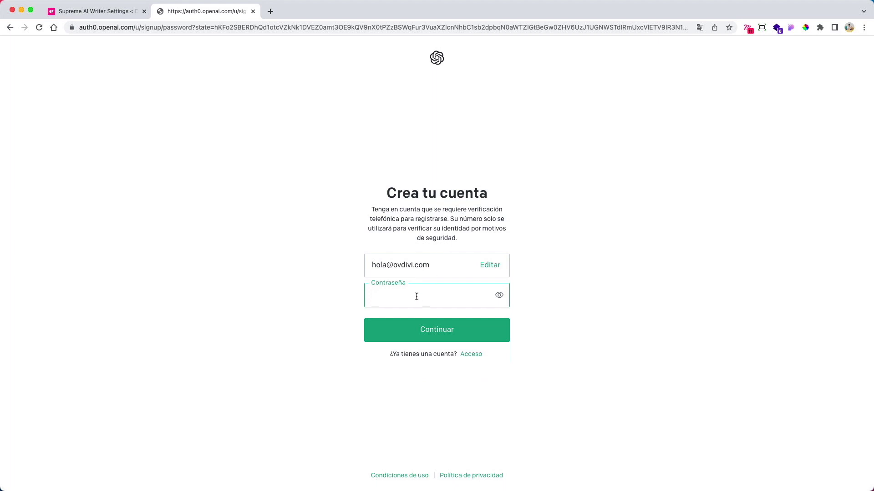
{"action": "type", "text": "•••••••••"}
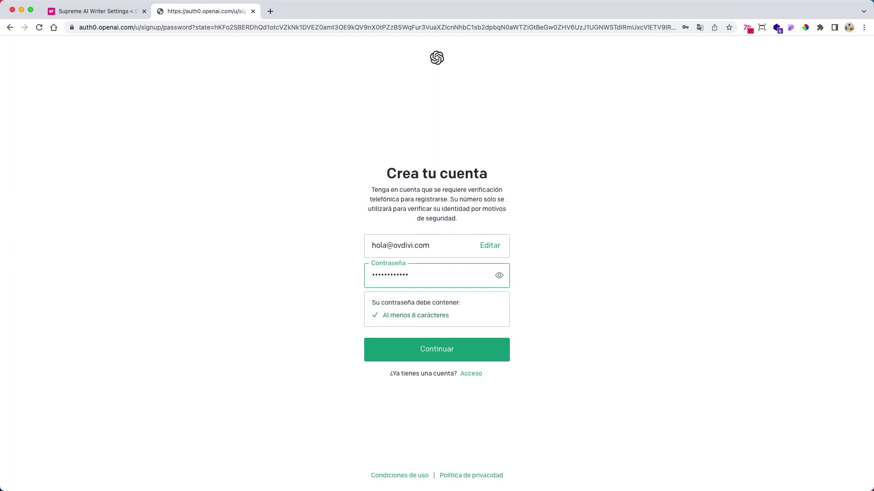
{"action": "left_click", "coordinate": [445, 340]}
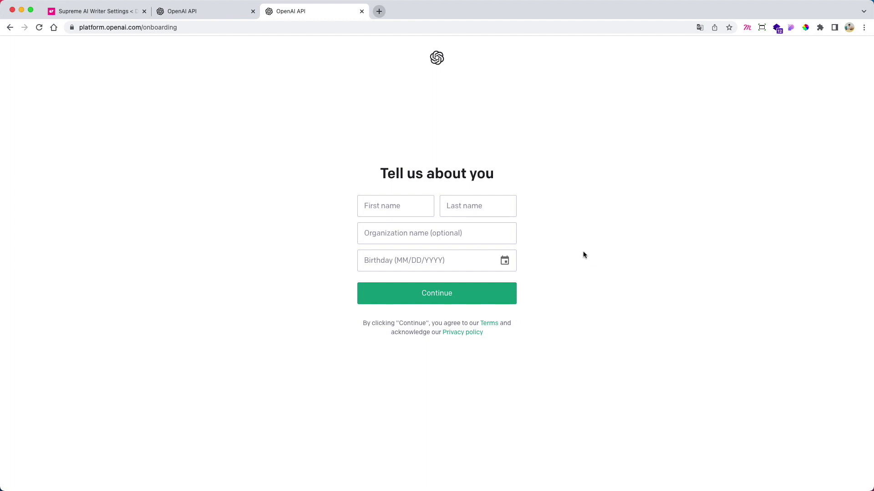
- Enter the user's first and last name, leaving the organization field empty
{"action": "left_click", "coordinate": [402, 208]}
{"action": "type", "text": "Oscar"}
{"action": "left_click", "coordinate": [463, 208]}
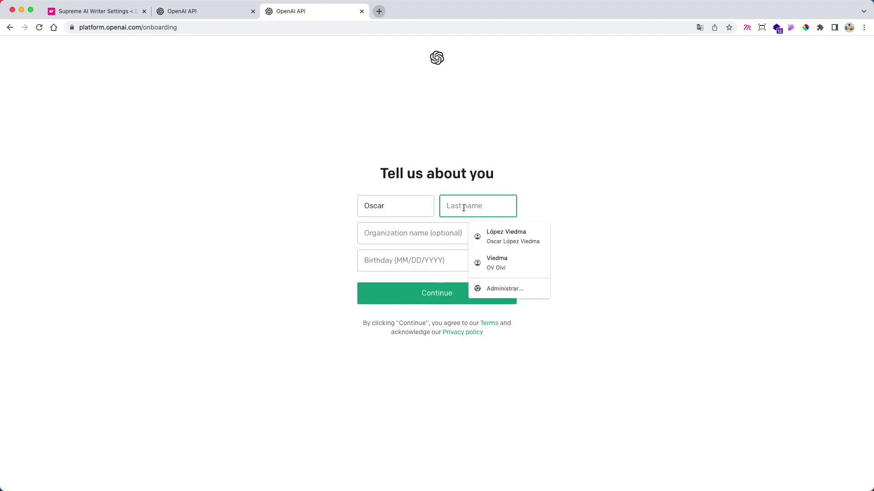
{"action": "type", "text": "Viedma"}
{"action": "left_click", "coordinate": [415, 233]}
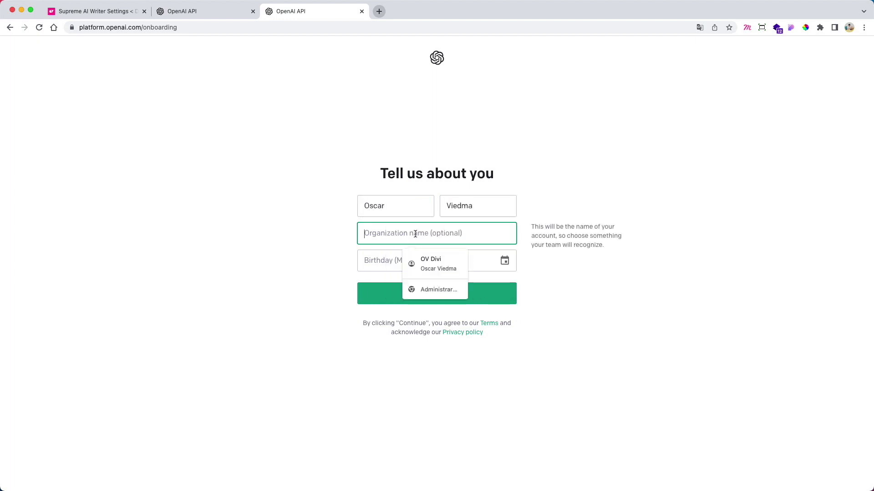
{"action": "left_click", "coordinate": [376, 262]}
{"action": "left_click", "coordinate": [504, 260]}
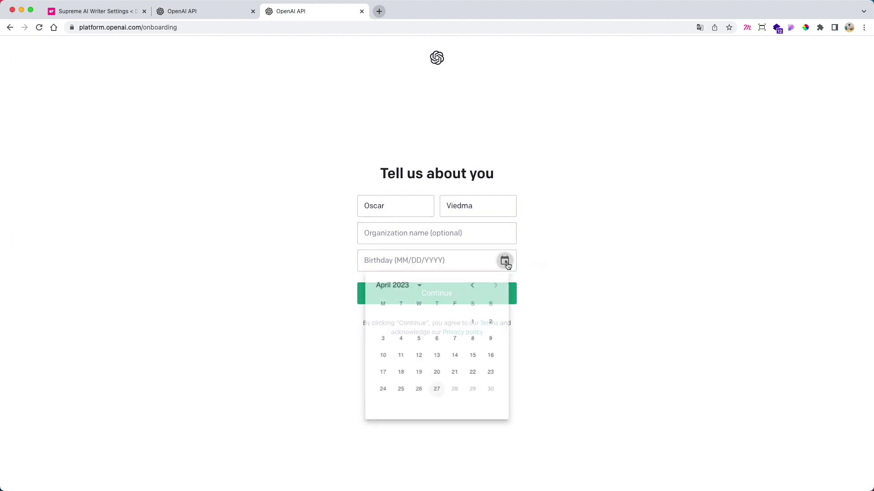
{"action": "left_click", "coordinate": [419, 286]}
{"action": "scroll", "coordinate": [438, 343], "scroll_direction": "up", "scroll_amount": 8}
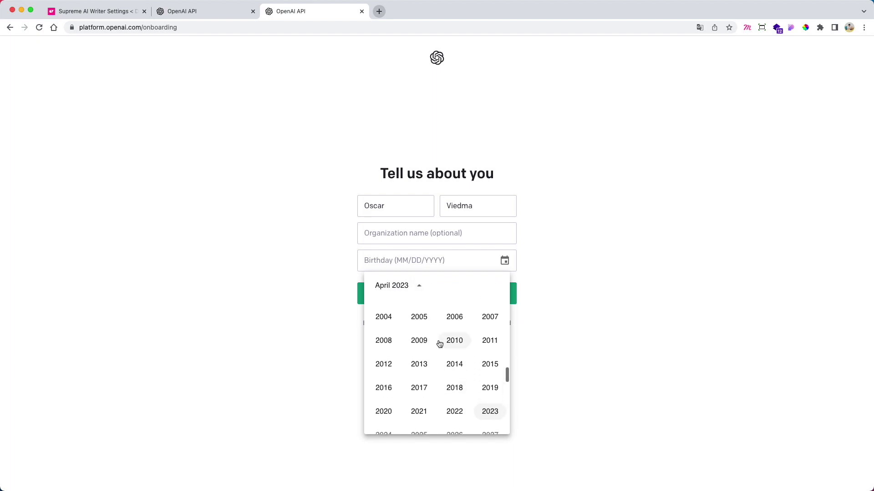
{"action": "scroll", "coordinate": [438, 343], "scroll_direction": "up", "scroll_amount": 1}
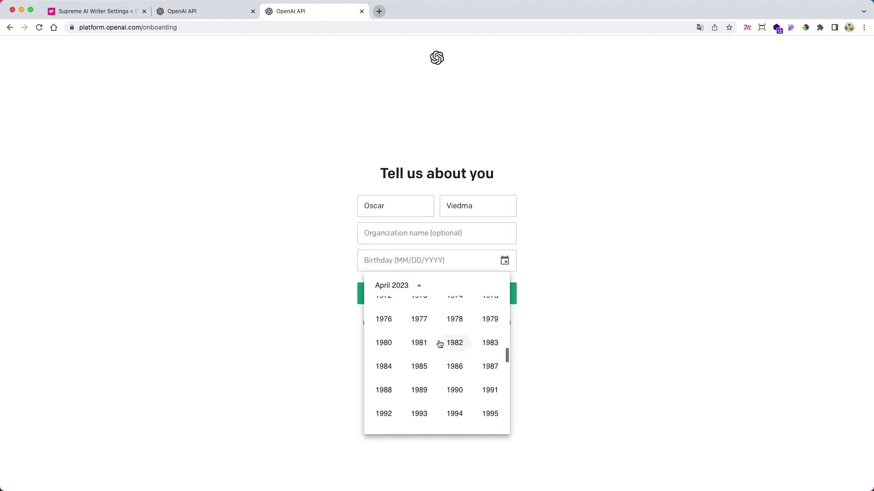
{"action": "scroll", "coordinate": [439, 344], "scroll_direction": "down", "scroll_amount": 2}
{"action": "scroll", "coordinate": [438, 343], "scroll_direction": "down", "scroll_amount": 2}
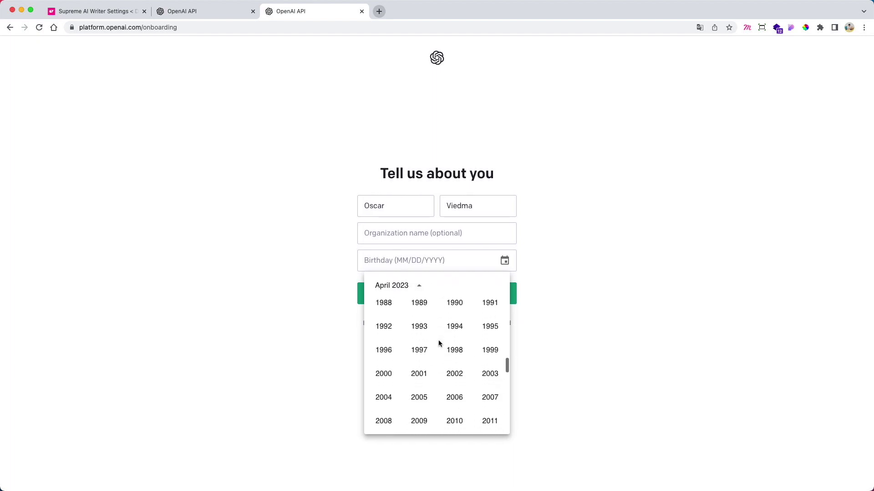
{"action": "left_click", "coordinate": [455, 304]}
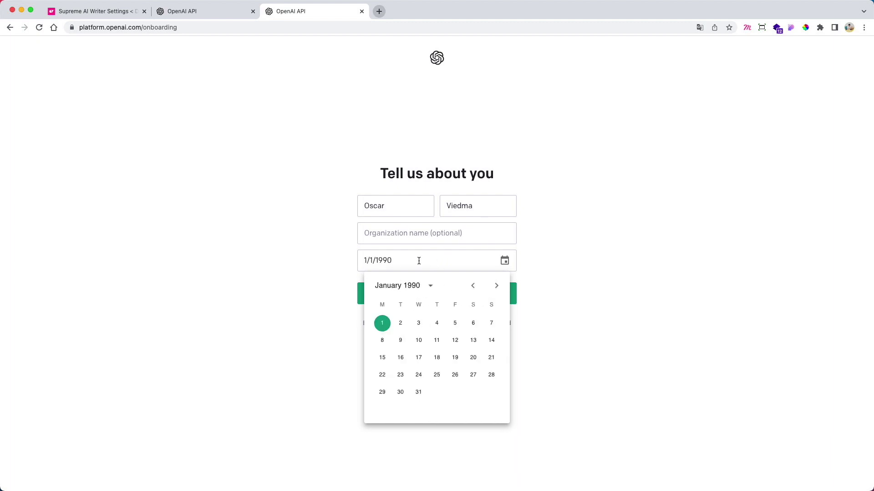
{"action": "left_click", "coordinate": [496, 286]}
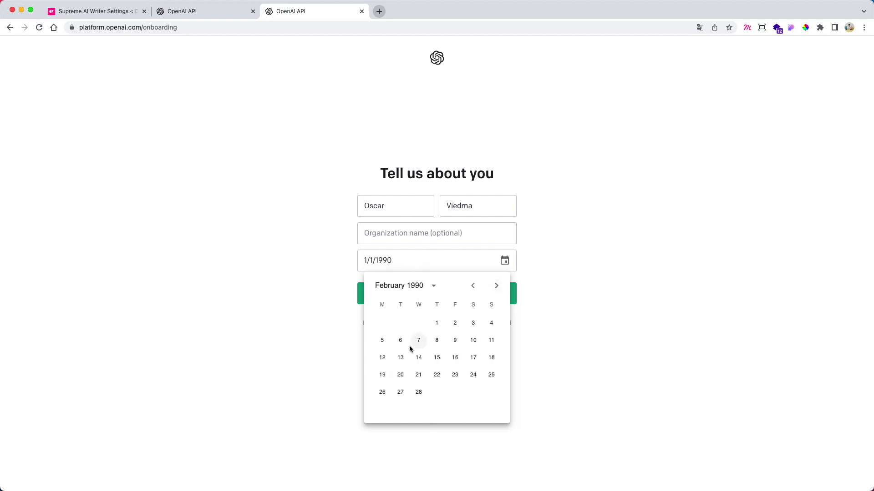
{"action": "left_click", "coordinate": [455, 342]}
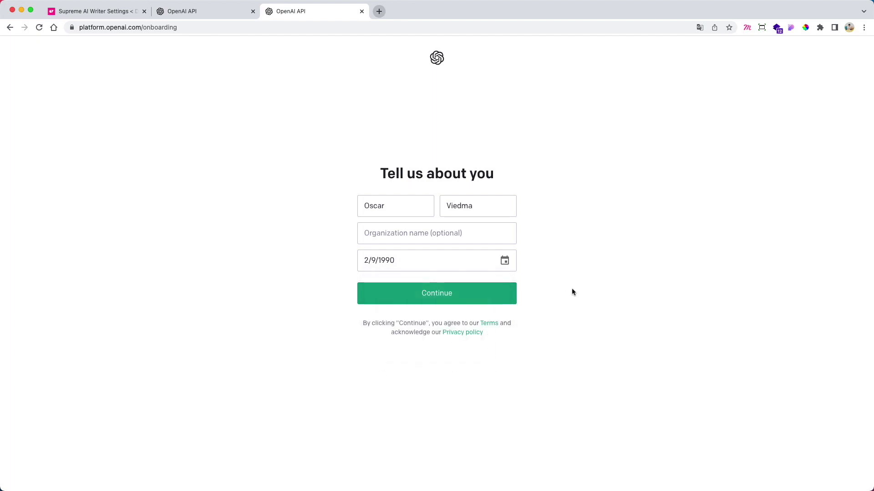
{"action": "left_click", "coordinate": [449, 298]}
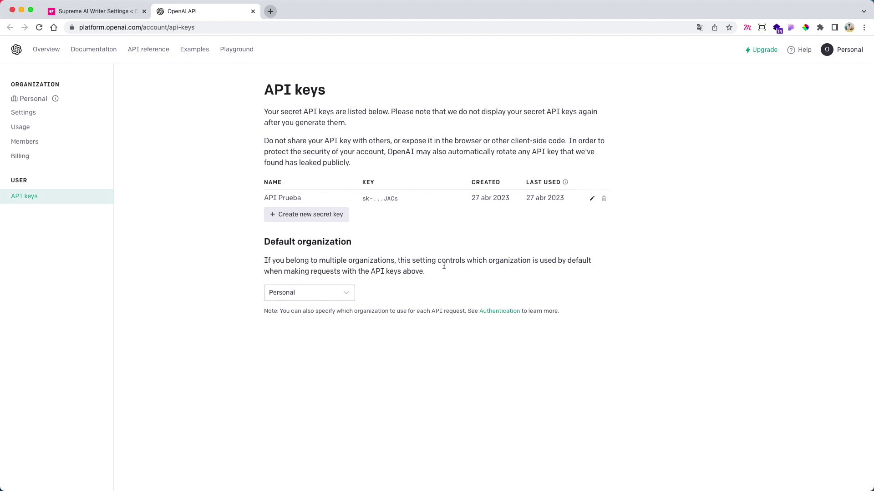
- Highlight the API keys heading and the existing 'API Prueba' key row while explaining
{"action": "left_click_drag", "start_coordinate": [263, 86], "coordinate": [354, 93]}
{"action": "left_click", "coordinate": [355, 100]}
{"action": "left_click_drag", "start_coordinate": [292, 198], "coordinate": [487, 199]}
{"action": "left_click", "coordinate": [460, 224]}
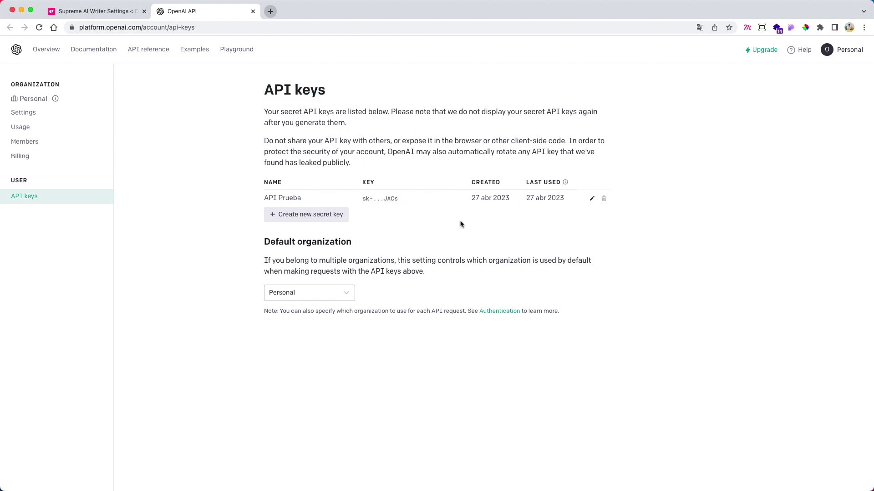
- Create a new secret key named 'Ejercicio OV DIVI' and copy it to the clipboard
{"action": "left_click", "coordinate": [310, 222]}
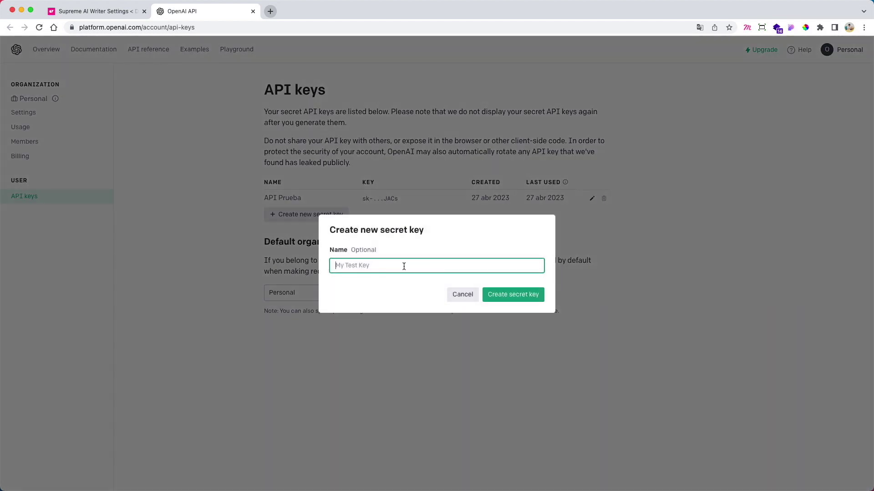
{"action": "type", "text": "Ejercicio OV DIVI"}
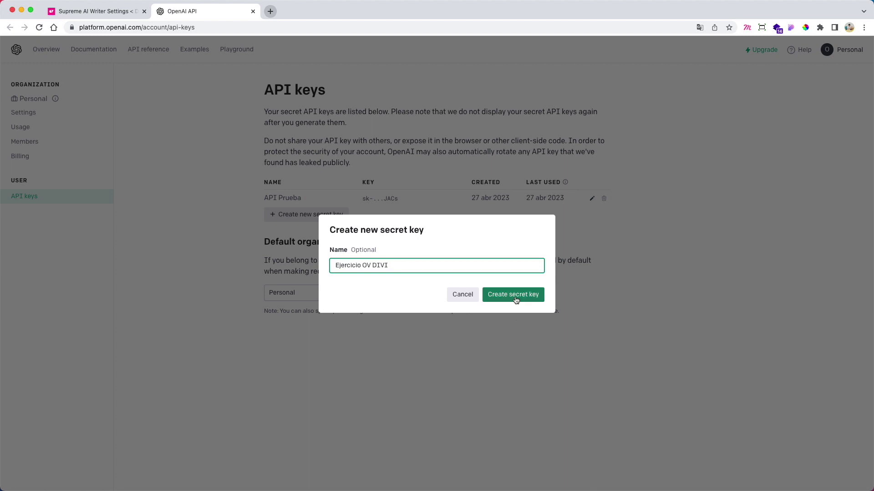
{"action": "left_click", "coordinate": [516, 300]}
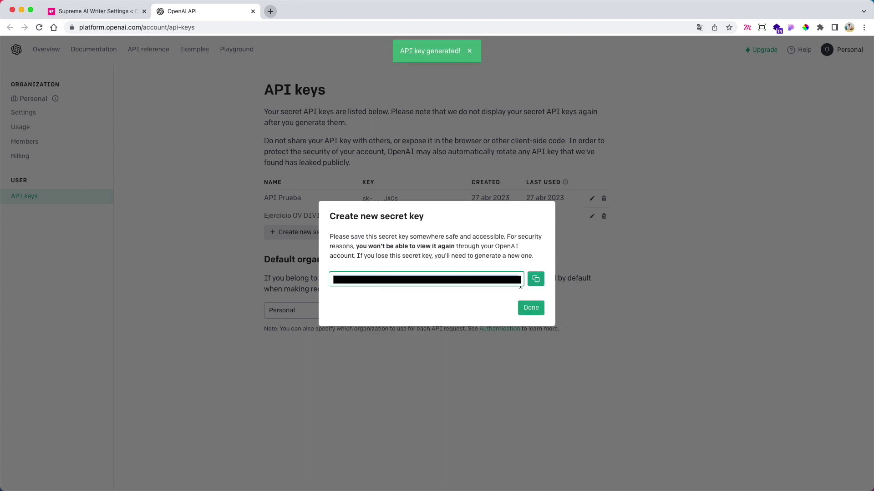
{"action": "left_click", "coordinate": [536, 281]}
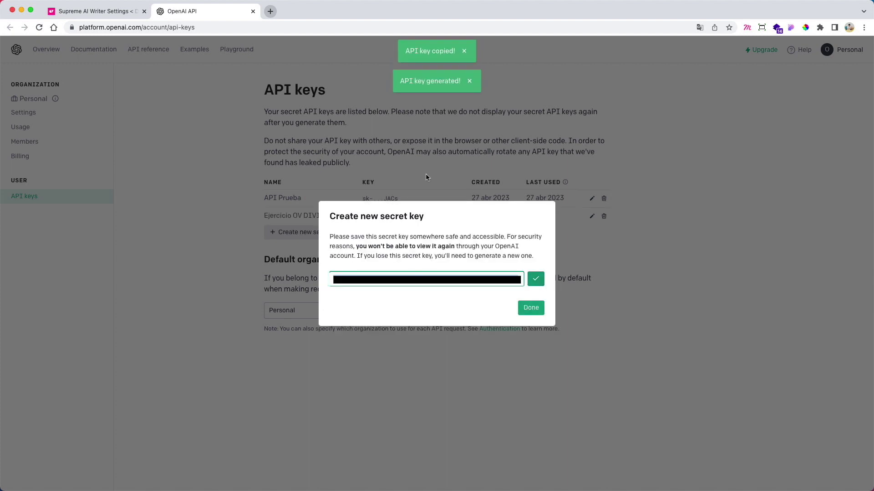
{"action": "left_click", "coordinate": [91, 13]}
- Paste the copied key into the OpenAI Secret API Key field and save the settings
{"action": "left_click", "coordinate": [228, 191]}
{"action": "key", "text": "super+v"}
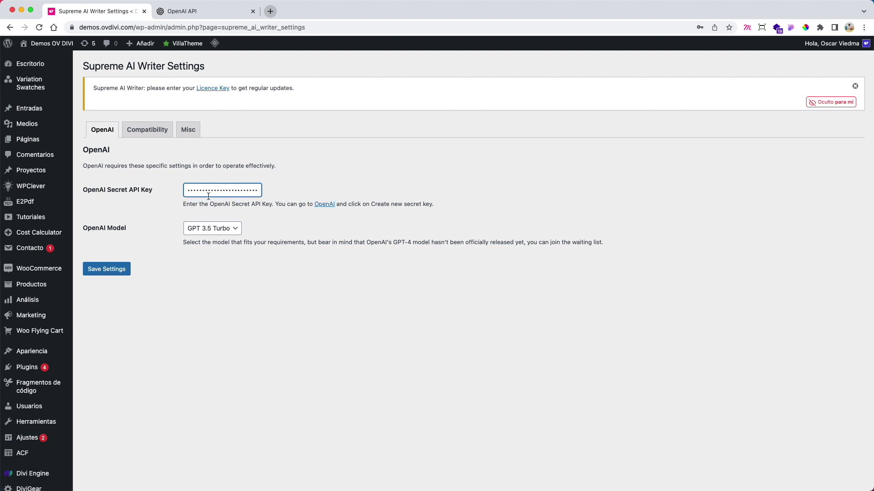
{"action": "left_click", "coordinate": [111, 272]}
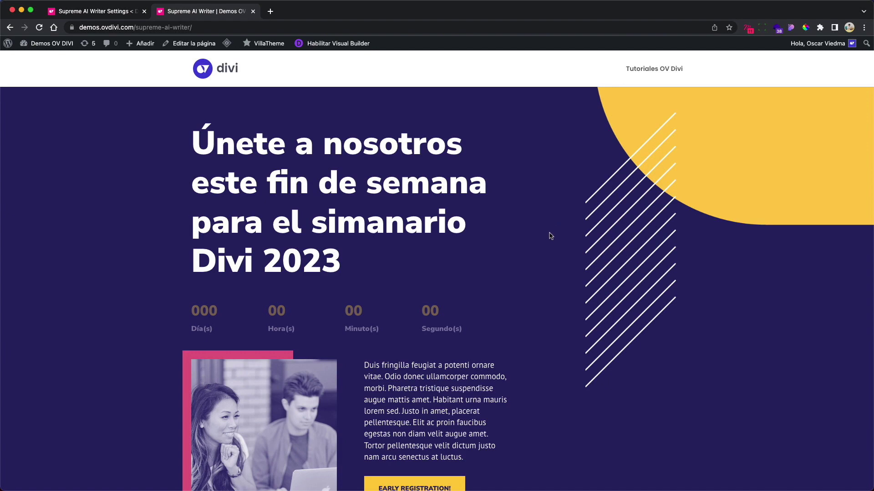
- Enable the Divi Visual Builder on the 'Supreme AI Writer' seminar page
{"action": "scroll", "coordinate": [550, 236], "scroll_direction": "down", "scroll_amount": 15}
{"action": "scroll", "coordinate": [549, 238], "scroll_direction": "down", "scroll_amount": 20}
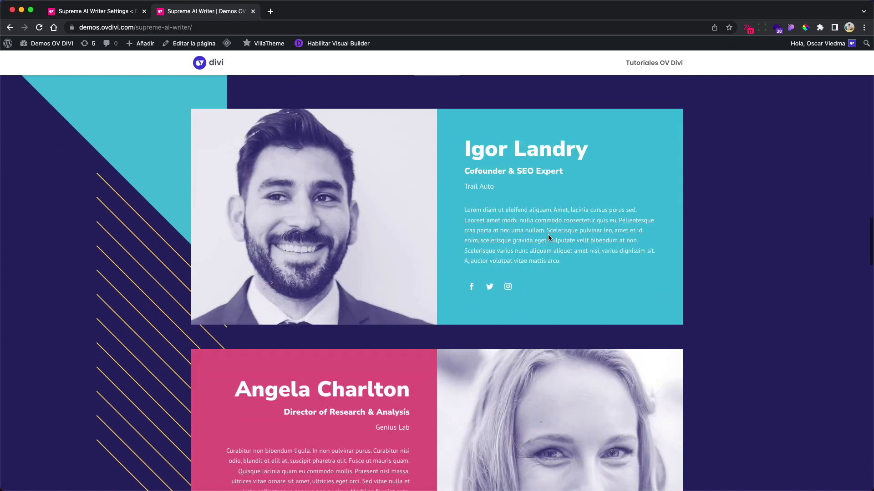
{"action": "scroll", "coordinate": [550, 238], "scroll_direction": "up", "scroll_amount": 20}
{"action": "scroll", "coordinate": [549, 239], "scroll_direction": "up", "scroll_amount": 3}
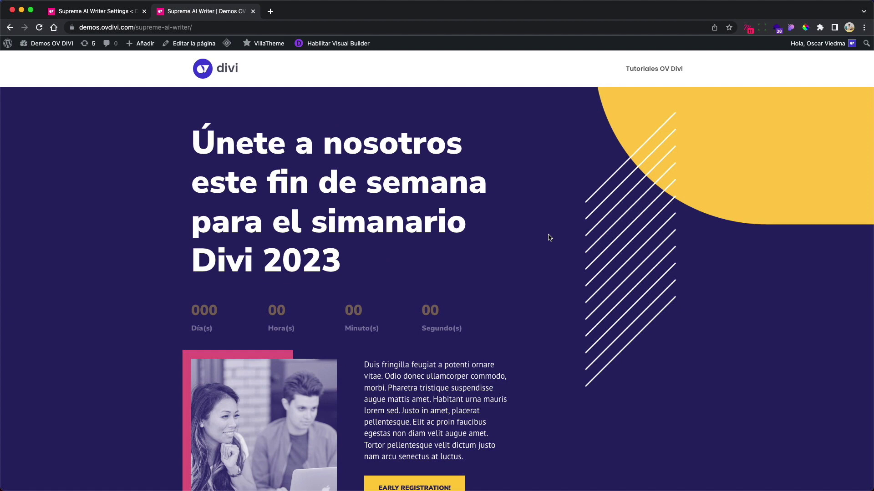
{"action": "left_click", "coordinate": [346, 46]}
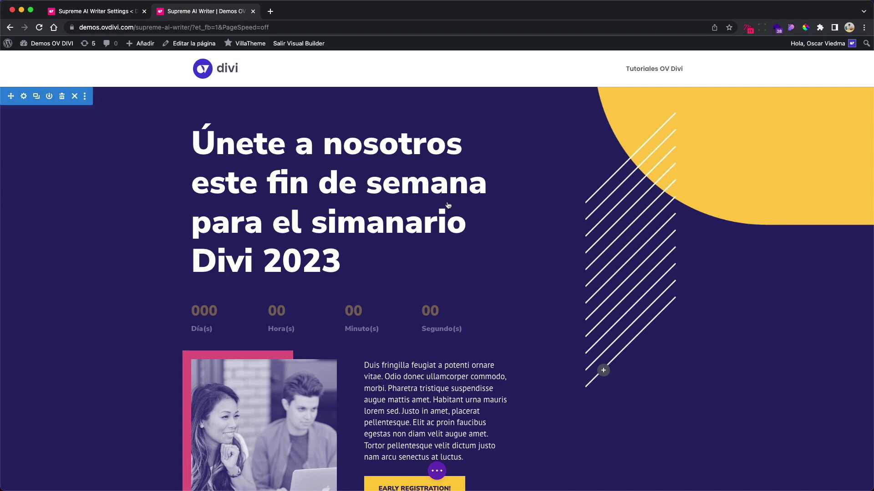
{"action": "scroll", "coordinate": [448, 206], "scroll_direction": "down", "scroll_amount": 15}
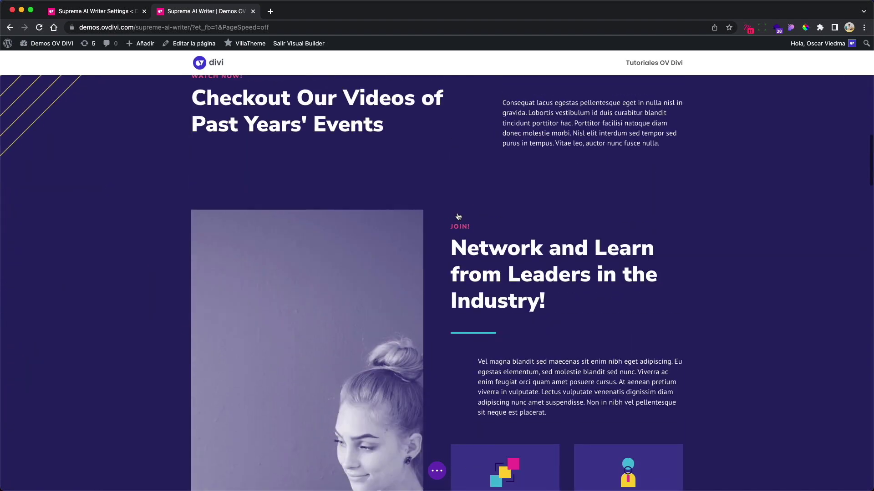
{"action": "scroll", "coordinate": [459, 217], "scroll_direction": "up", "scroll_amount": 2}
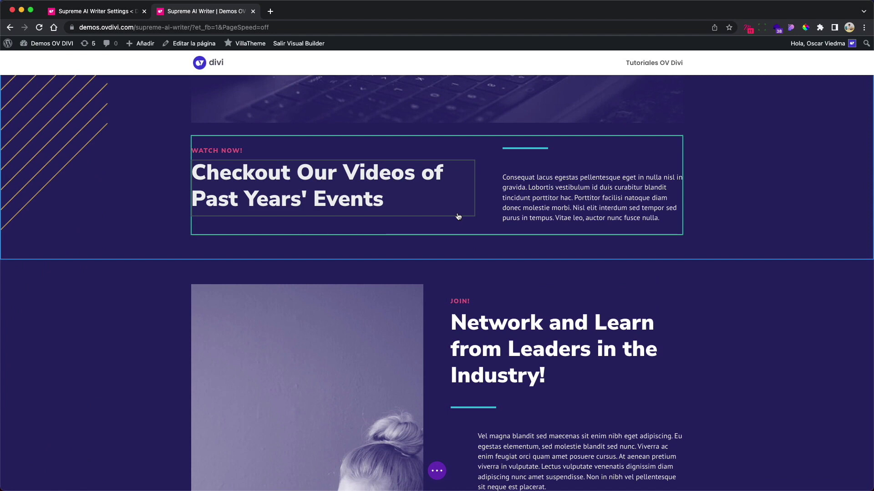
{"action": "scroll", "coordinate": [458, 217], "scroll_direction": "up", "scroll_amount": 8}
{"action": "scroll", "coordinate": [458, 217], "scroll_direction": "up", "scroll_amount": 4}
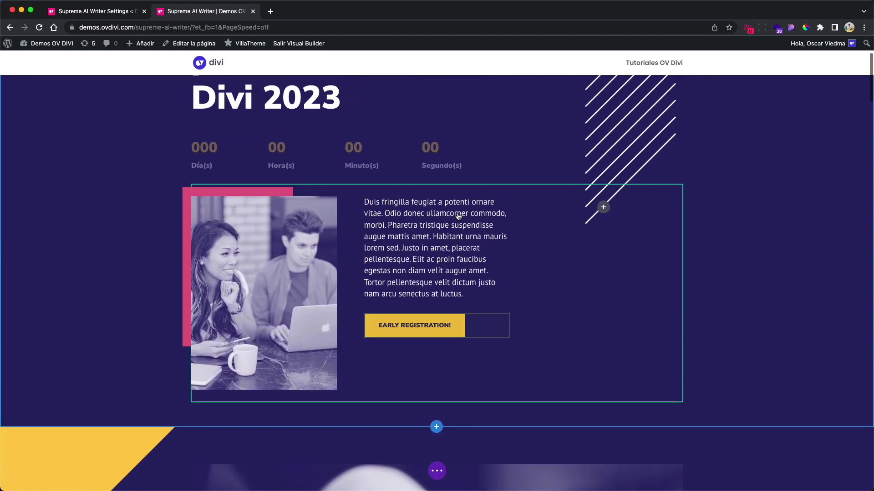
{"action": "scroll", "coordinate": [458, 217], "scroll_direction": "up", "scroll_amount": 4}
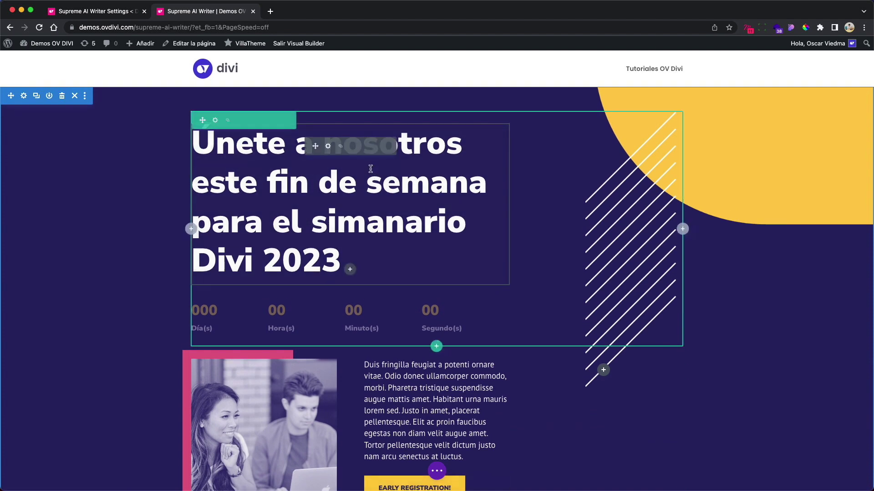
- Open the hero heading's Text module settings, then delete and restore its title text
{"action": "left_click", "coordinate": [328, 146]}
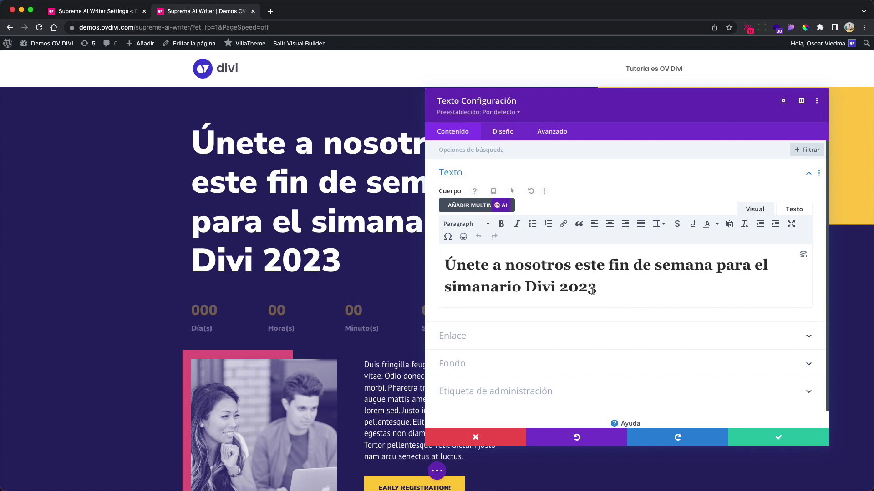
{"action": "left_click_drag", "start_coordinate": [602, 290], "coordinate": [437, 261]}
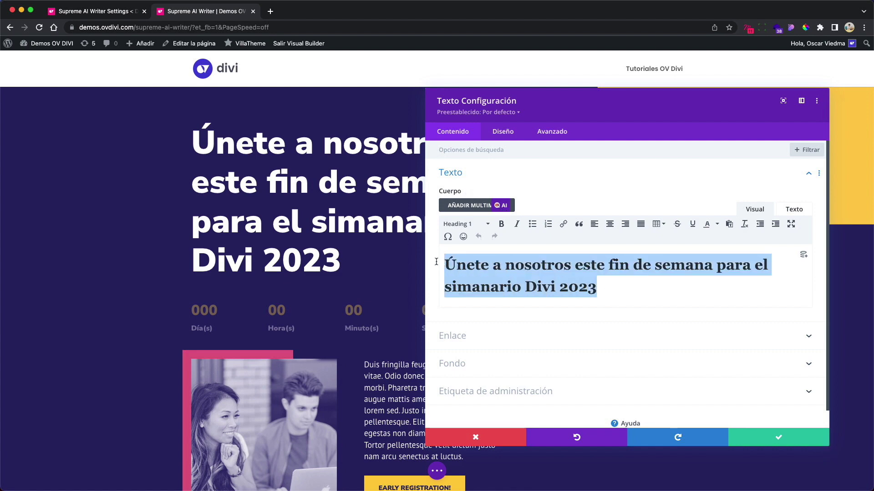
{"action": "key", "text": "BackSpace"}
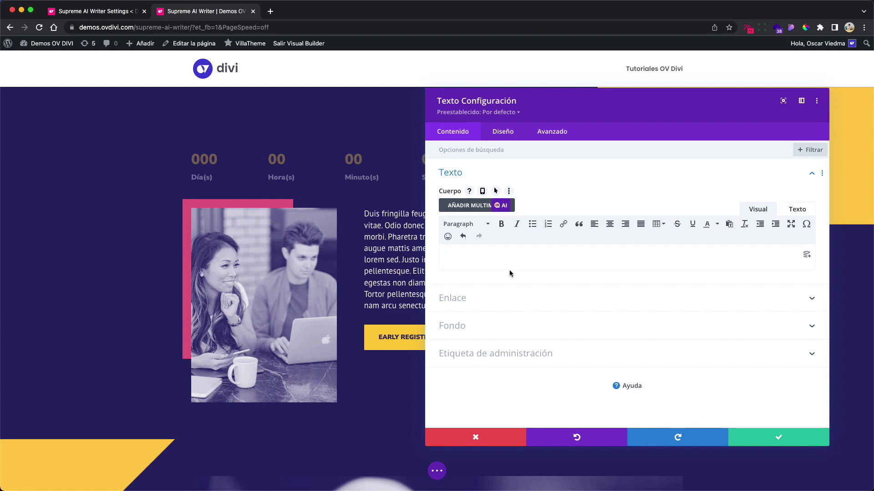
{"action": "key", "text": "super+v"}
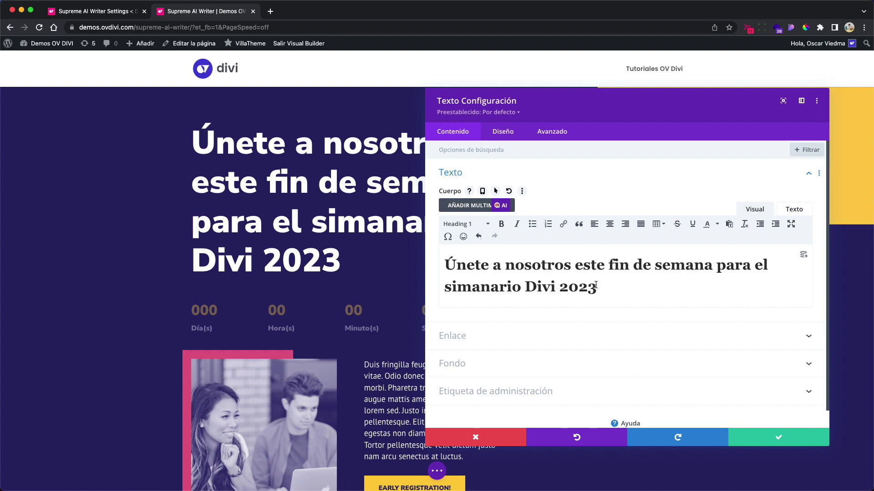